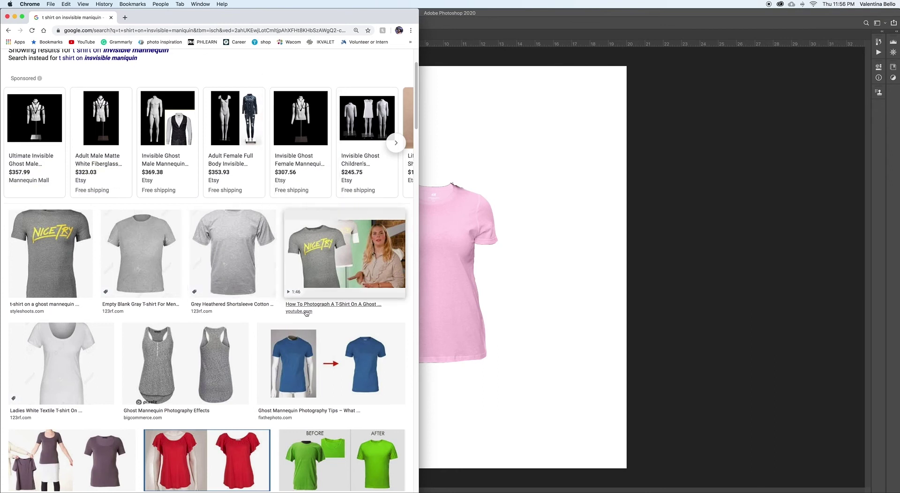
# Preview the blue T-shirt ghost mannequin example in Chrome, then return to the Photoshop document.
pyautogui.click(302, 350)
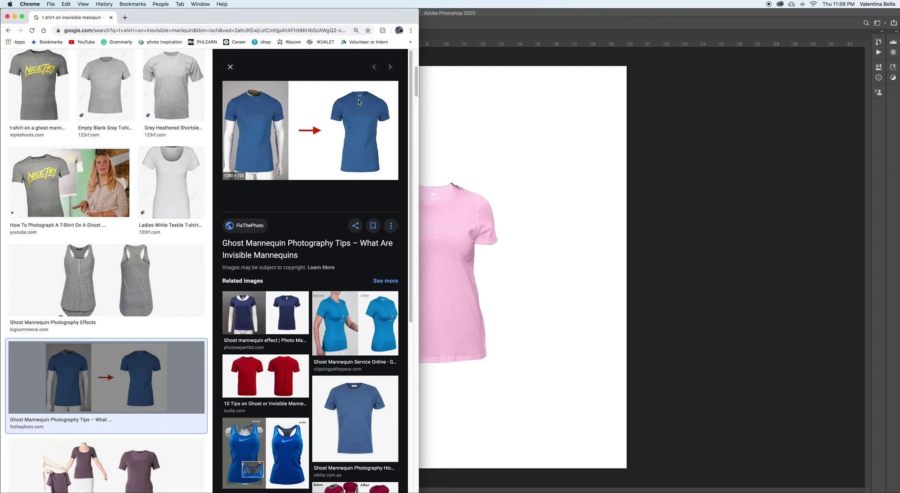
pyautogui.click(536, 166)
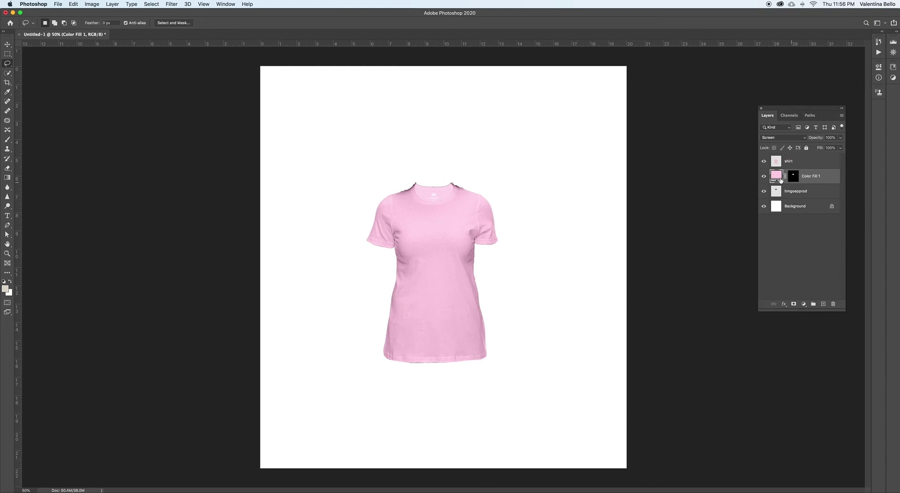
# Group the shirt, Color Fill 1 and hmgoepprod layers into hidden Group 1, then drag in the woman's photo.
pyautogui.click(779, 163)
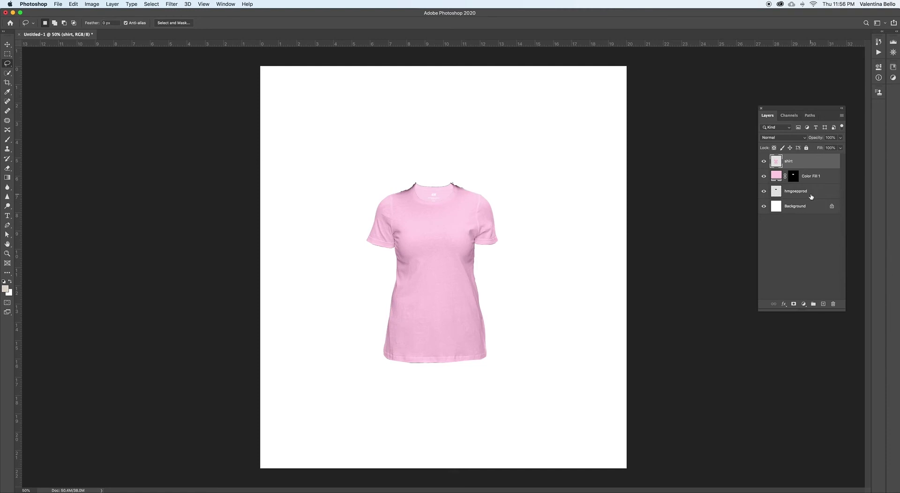
pyautogui.keyDown('shift'); pyautogui.click(812, 196); pyautogui.keyUp('shift')
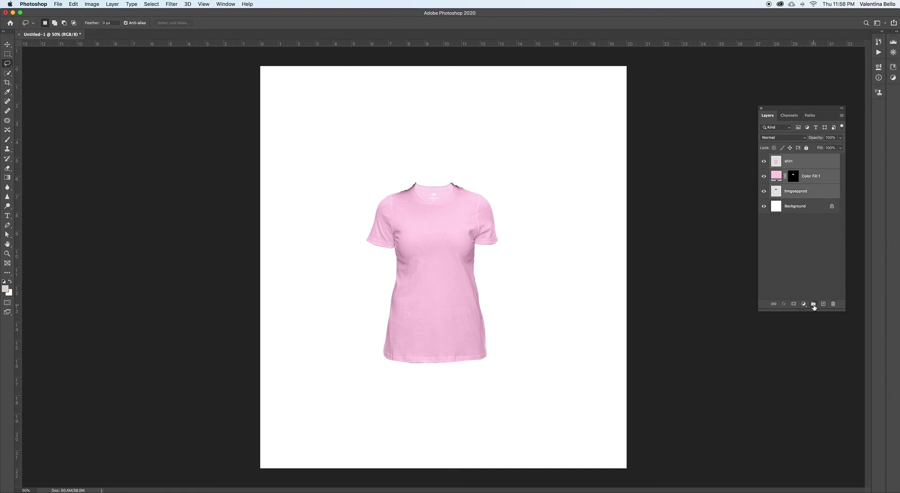
pyautogui.click(814, 304)
pyautogui.click(764, 159)
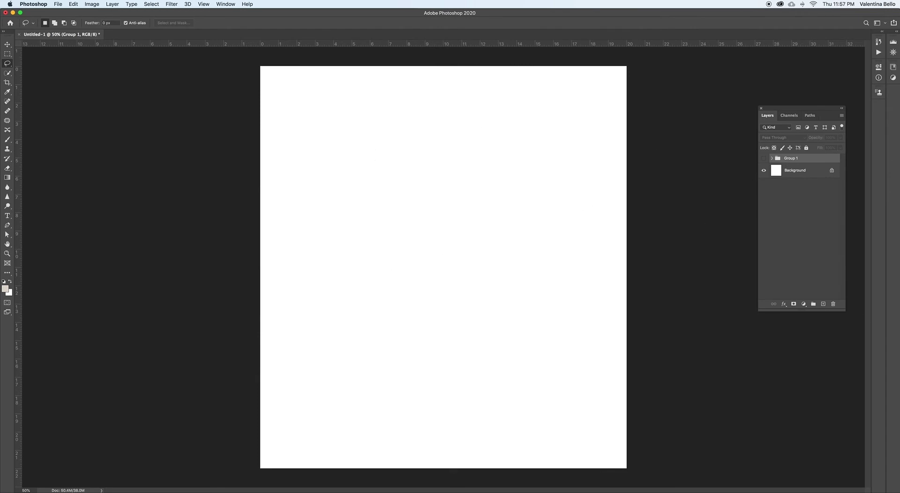
pyautogui.moveTo(599, 395); pyautogui.dragTo(440, 330)
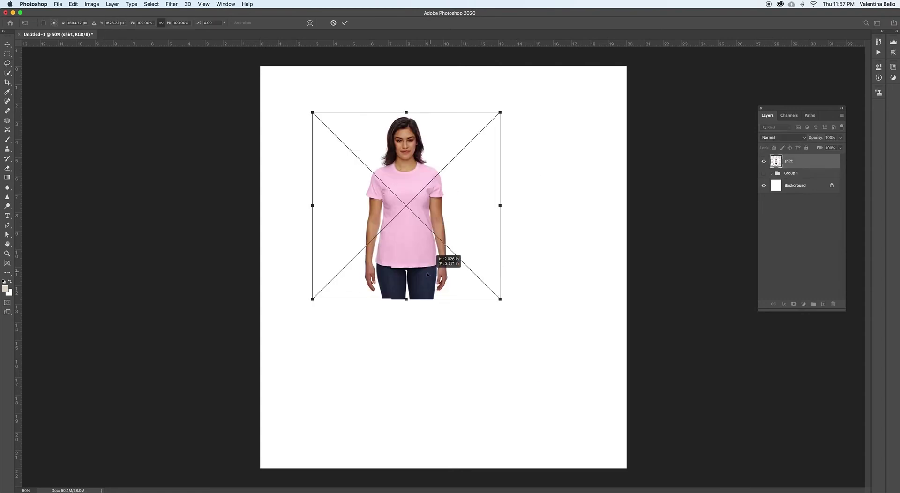
# Commit the pink-shirt photo as a layer and drop the navy T-shirt image onto the canvas.
pyautogui.press('Return')
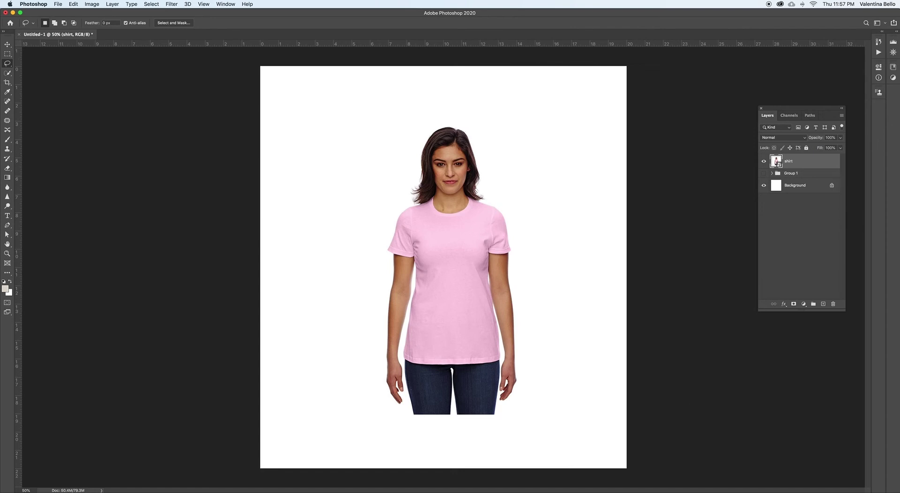
pyautogui.moveTo(786, 478); pyautogui.dragTo(597, 284)
# Shrink the navy T-shirt over the woman's right side, commit it, then hide that layer.
pyautogui.moveTo(579, 66); pyautogui.dragTo(449, 333)
pyautogui.moveTo(410, 354); pyautogui.dragTo(564, 255)
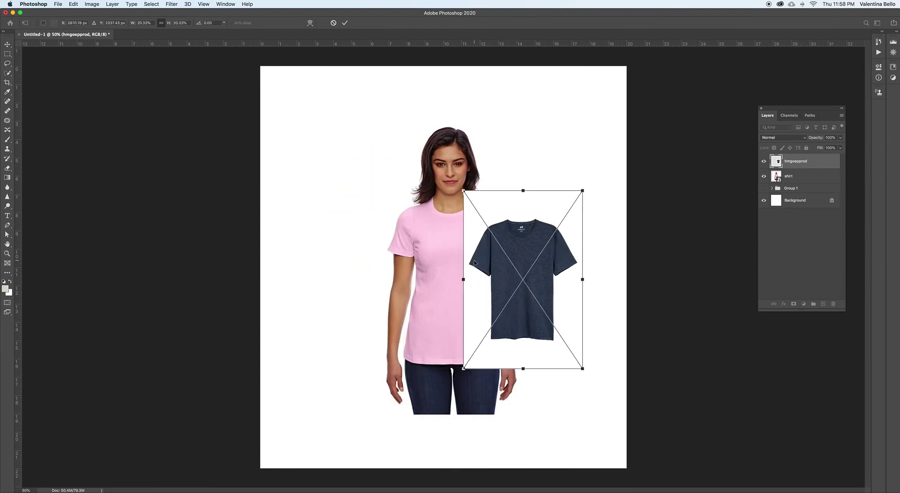
pyautogui.press('Return')
pyautogui.press('l')
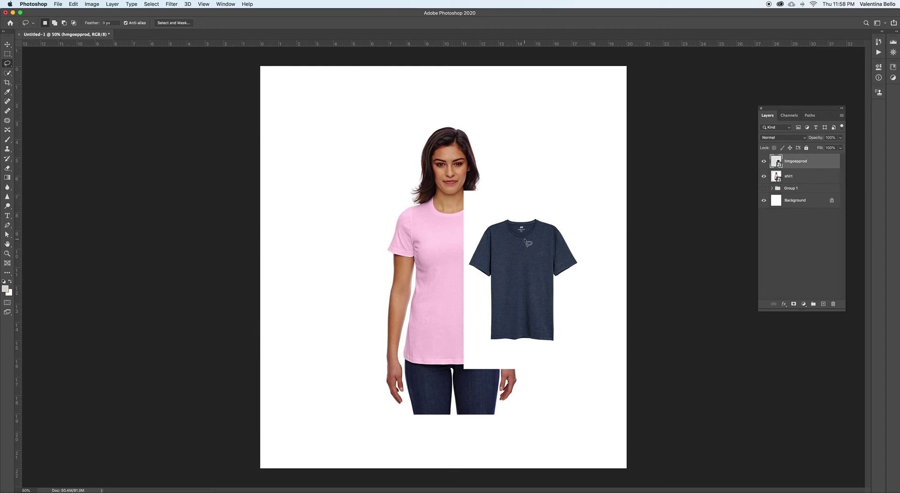
pyautogui.click(764, 161)
# Keep hmgoepprod hidden, rasterize the pink-shirt layer, and zoom in on the woman.
pyautogui.click(764, 162)
pyautogui.click(765, 162)
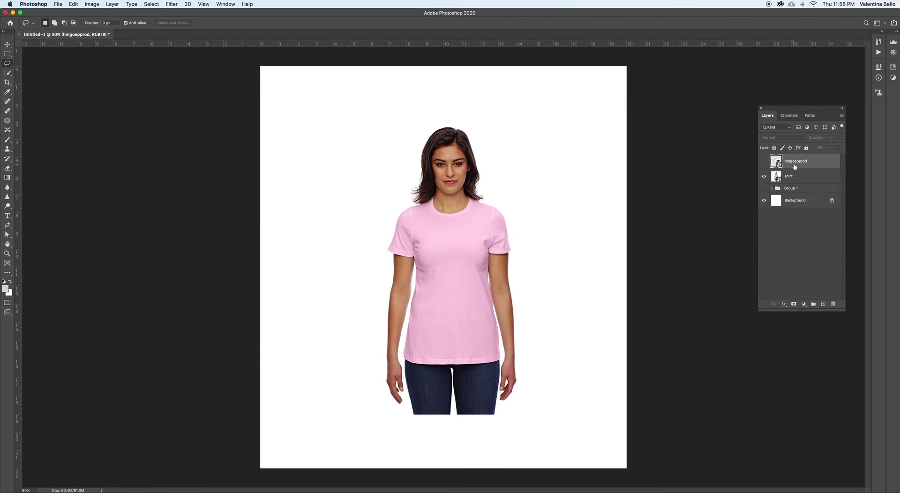
pyautogui.click(790, 176)
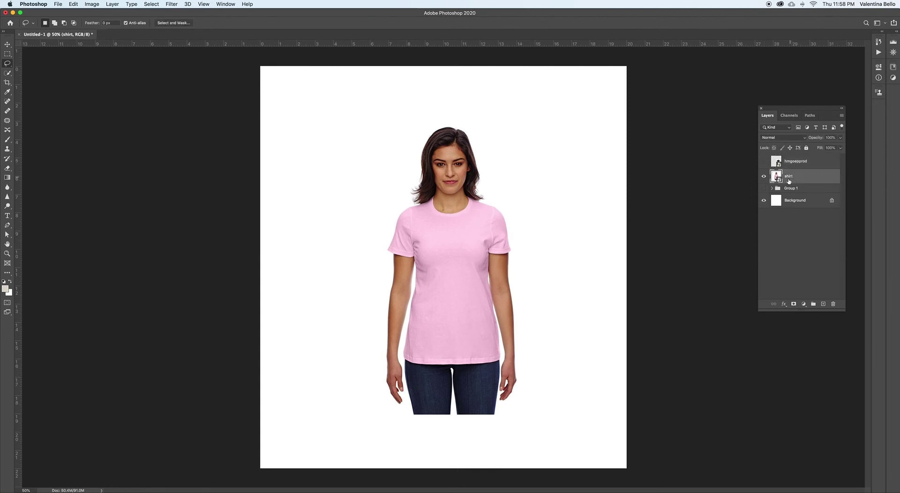
pyautogui.rightClick(789, 176)
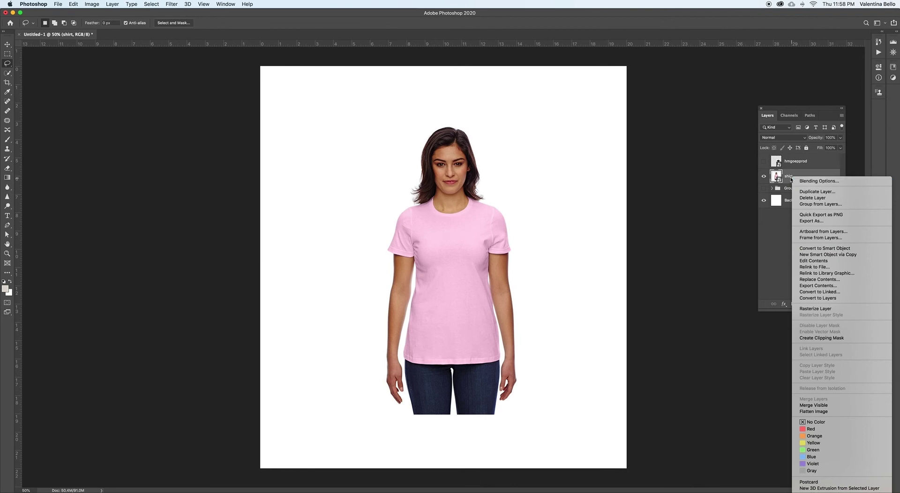
pyautogui.click(790, 178)
pyautogui.rightClick(791, 178)
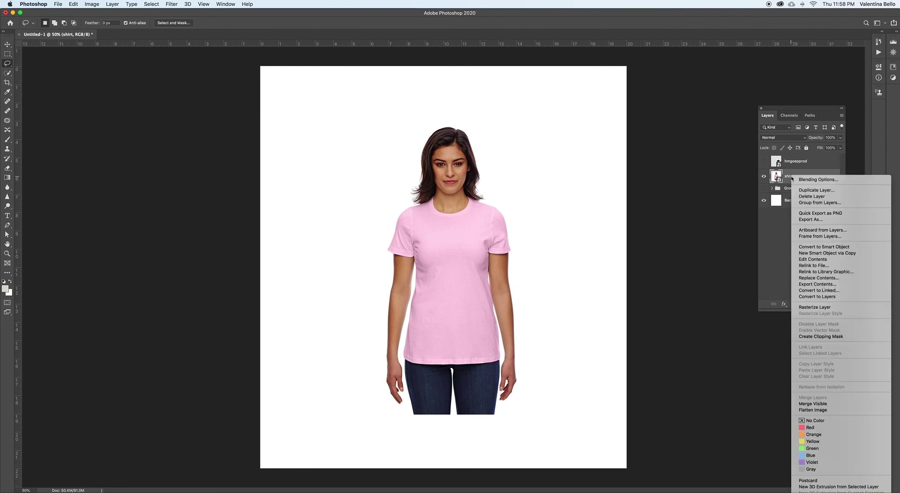
pyautogui.click(803, 307)
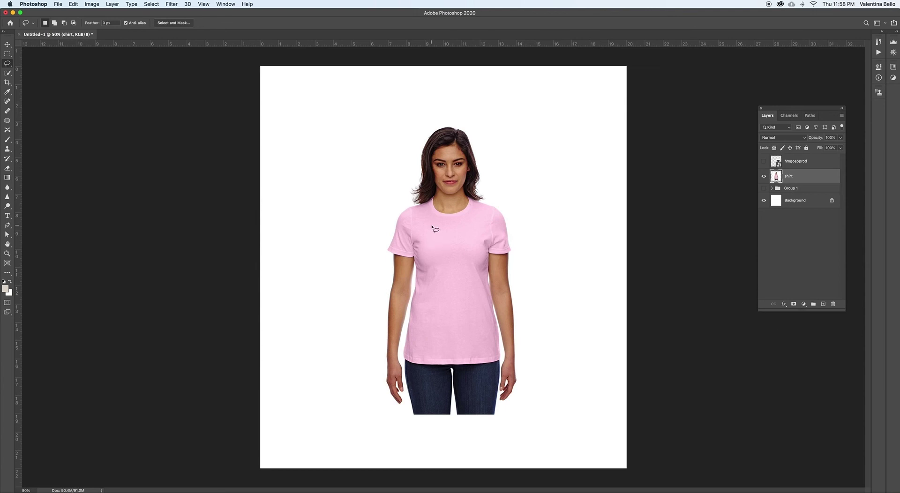
pyautogui.press('super+equal')
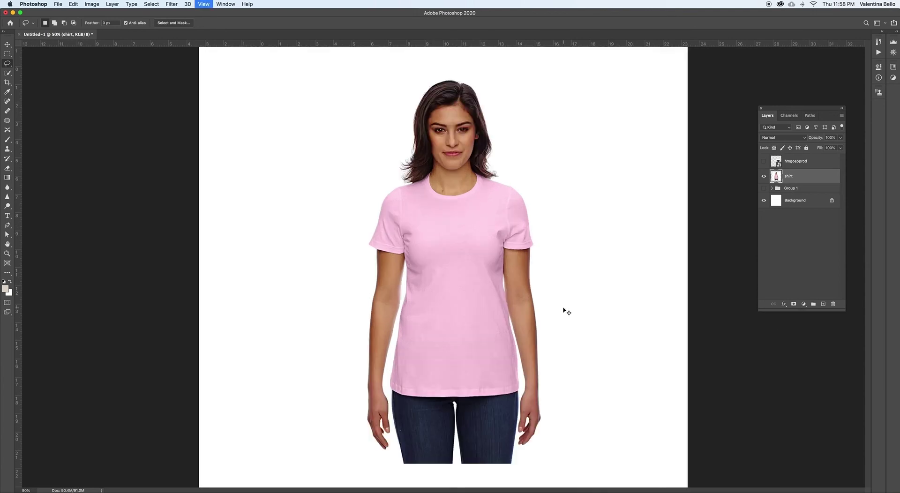
# Quick-select the pink T-shirt, subtract the arm at its left edge, then zoom back to 50%.
pyautogui.click(8, 74)
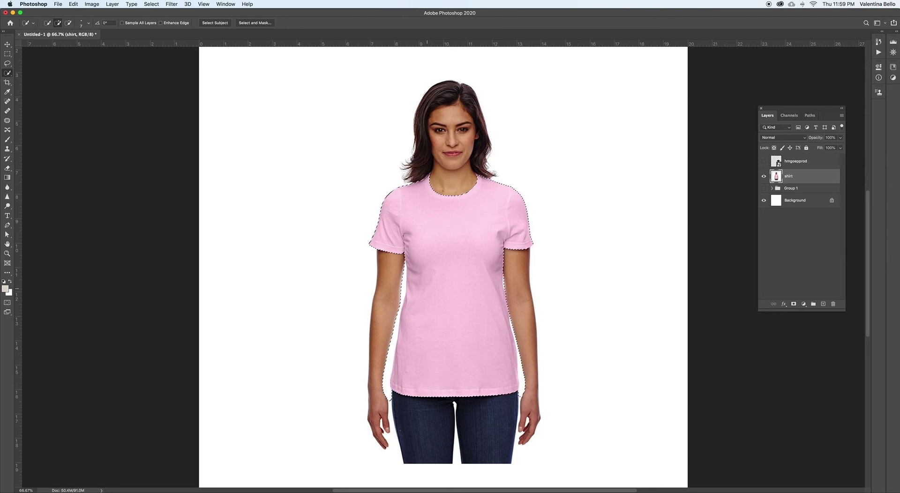
pyautogui.scroll(1, 454, 277)
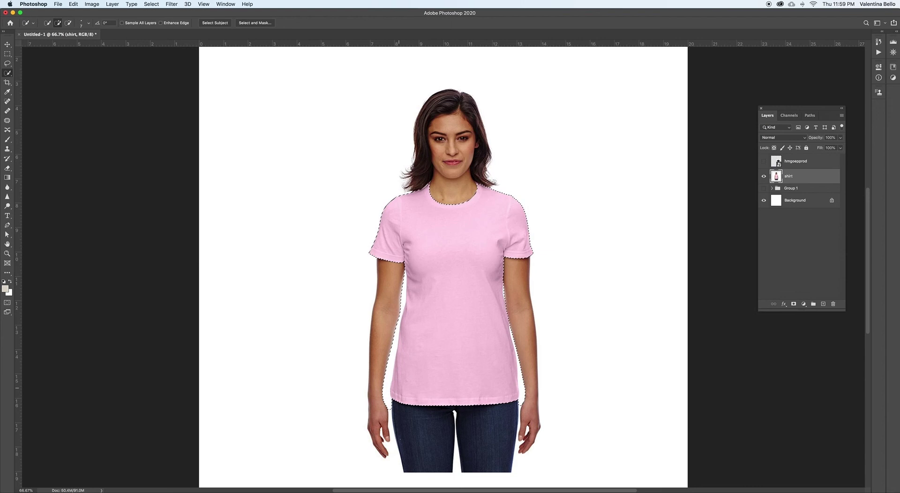
pyautogui.press('alt')
pyautogui.press('super+plus')
pyautogui.press('super+plus')
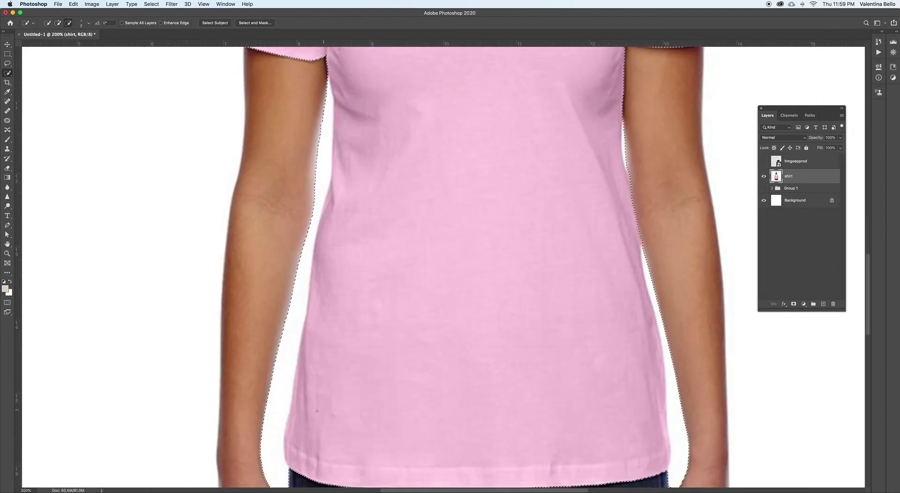
pyautogui.moveTo(306, 293)
pyautogui.mouseDown()
pyautogui.moveTo(309, 249)
pyautogui.moveTo(288, 356)
pyautogui.moveTo(300, 263)
pyautogui.moveTo(329, 173)
pyautogui.mouseUp()
pyautogui.scroll(-1, 329, 174)
pyautogui.scroll(-5, 330, 174)
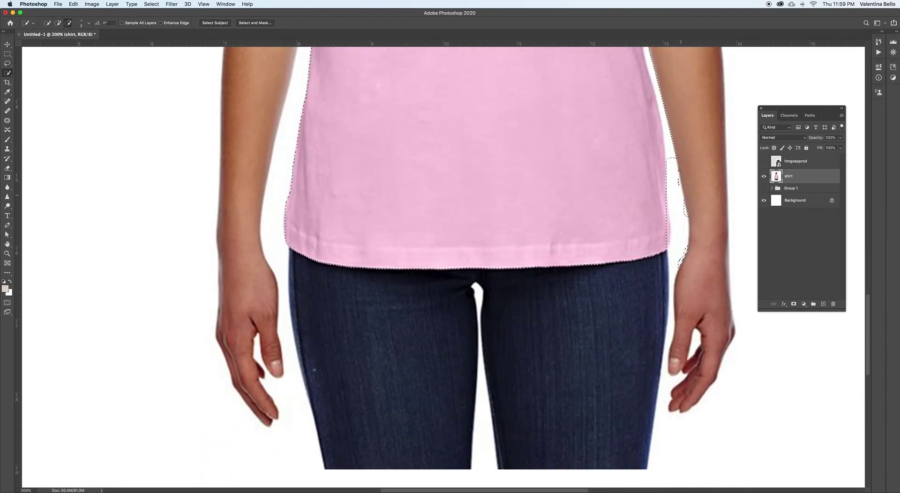
pyautogui.scroll(8, 330, 174)
pyautogui.scroll(3, 468, 268)
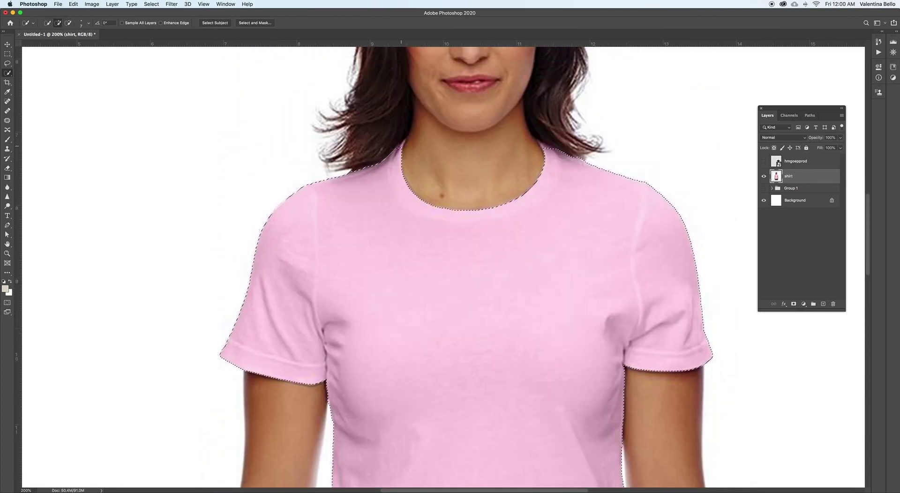
pyautogui.press('super+0')
pyautogui.press('super+minus')
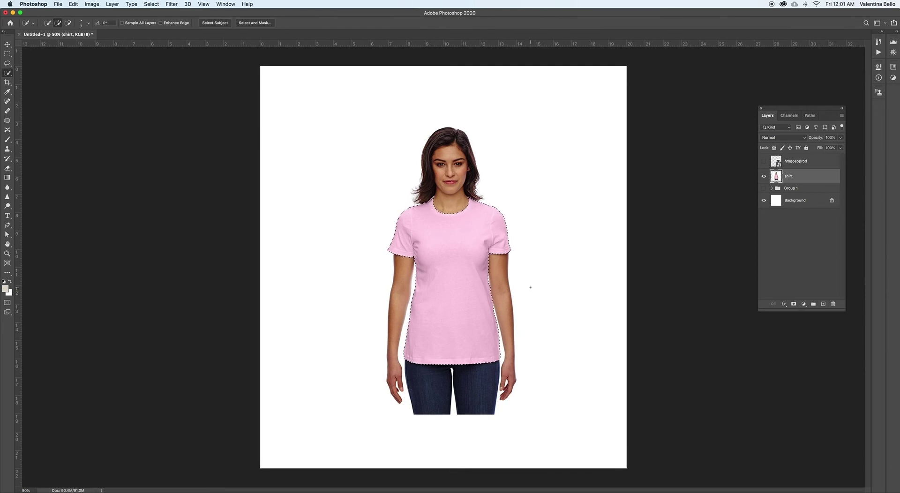
# Invert the selection and delete the head, arms and jeans around the pink shirt.
pyautogui.press('super+shift+i')
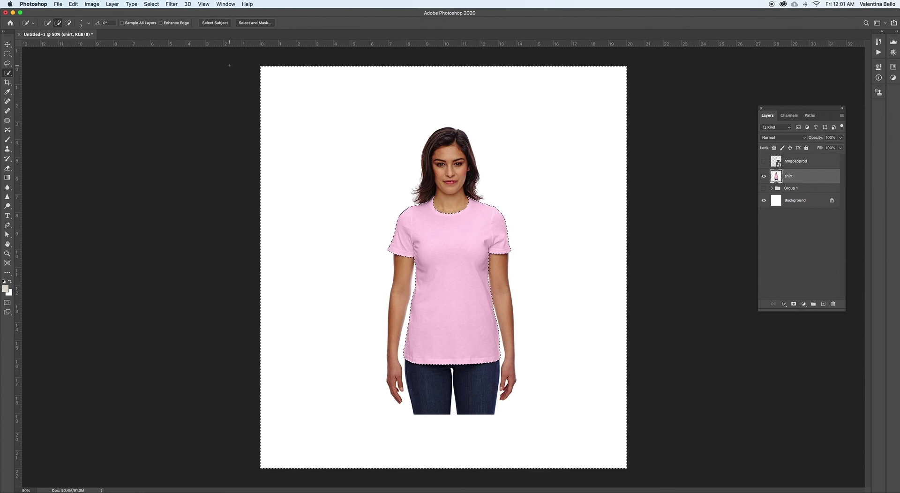
pyautogui.click(156, 4)
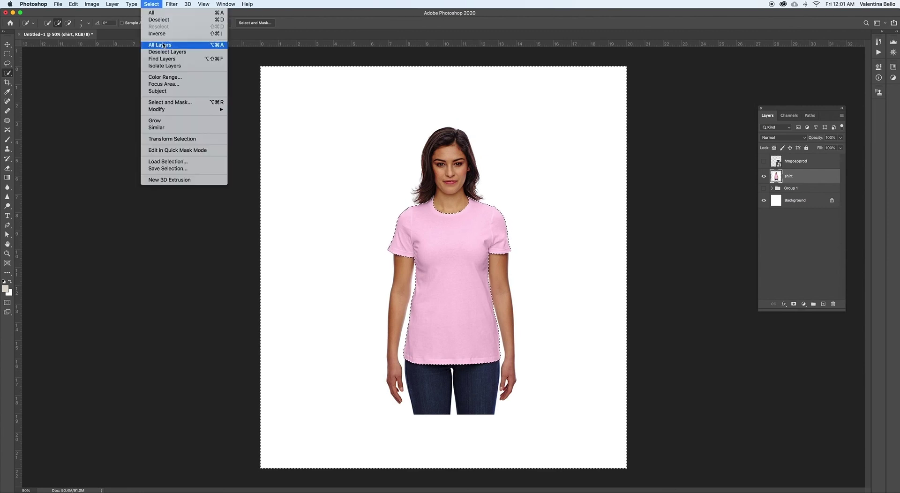
pyautogui.click(179, 35)
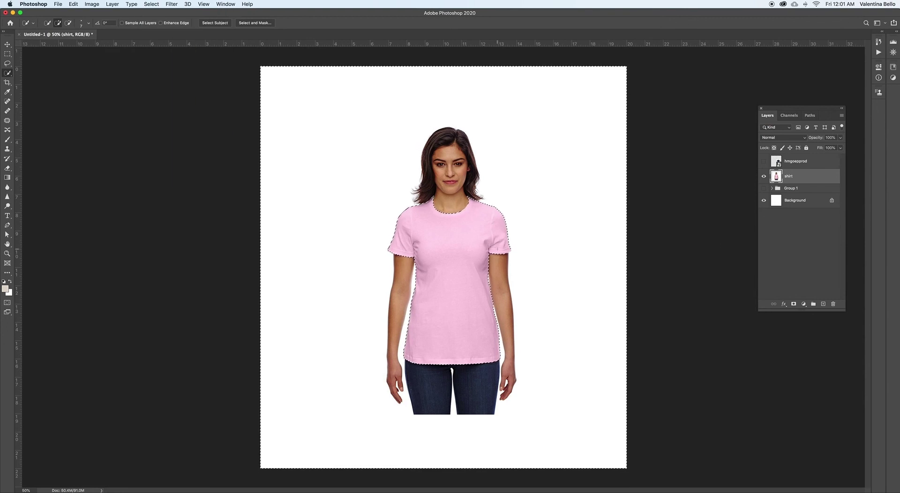
pyautogui.press('Delete')
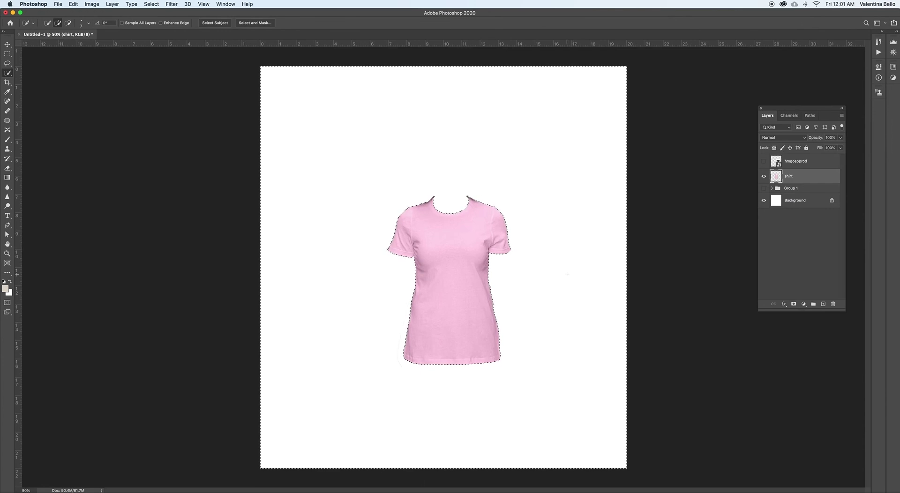
# Deselect and make the navy hmgoepprod T-shirt layer visible again.
pyautogui.press('l')
pyautogui.press('super+d')
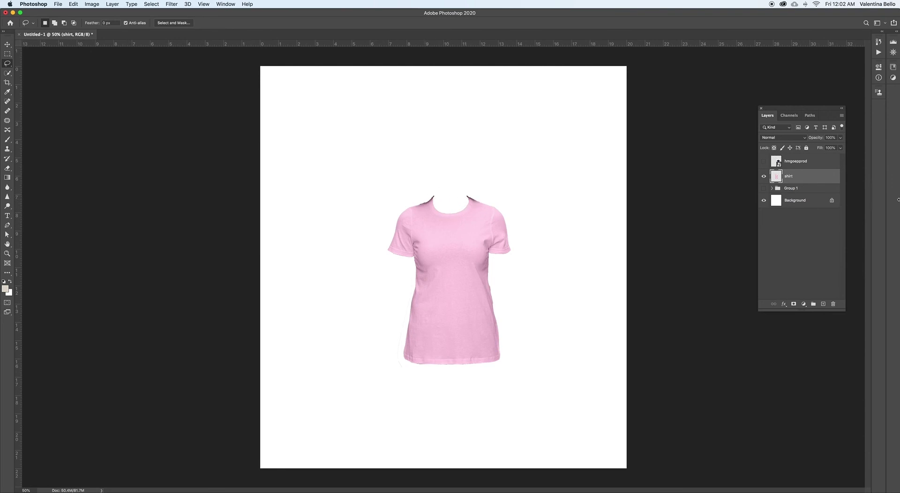
pyautogui.click(763, 162)
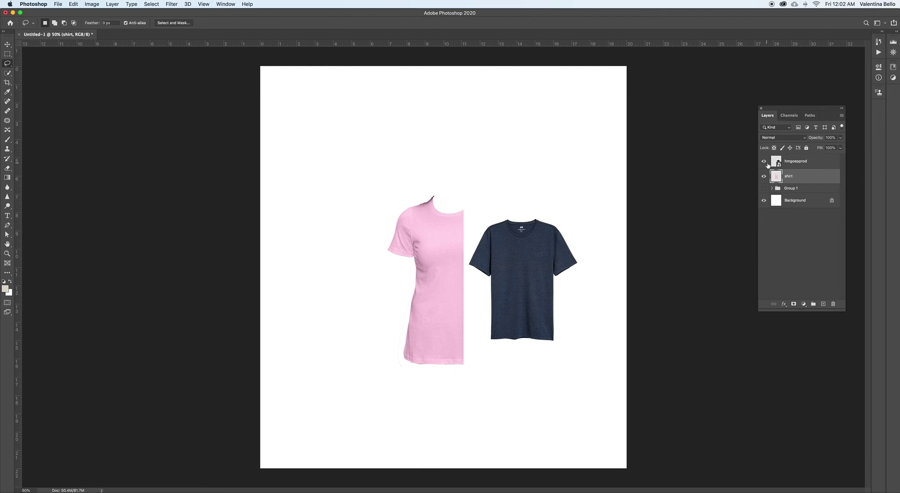
# Rasterize the navy hmgoepprod T-shirt layer from its layer context menu.
pyautogui.rightClick(797, 164)
pyautogui.click(795, 163)
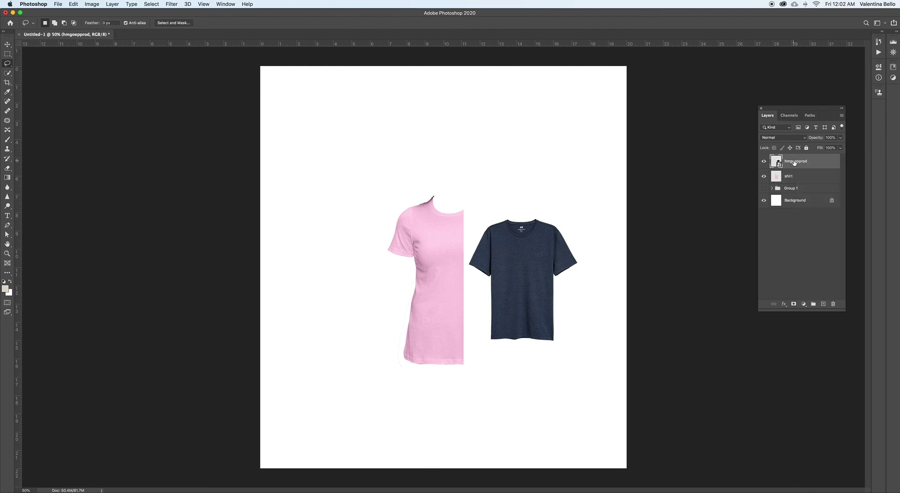
pyautogui.rightClick(793, 164)
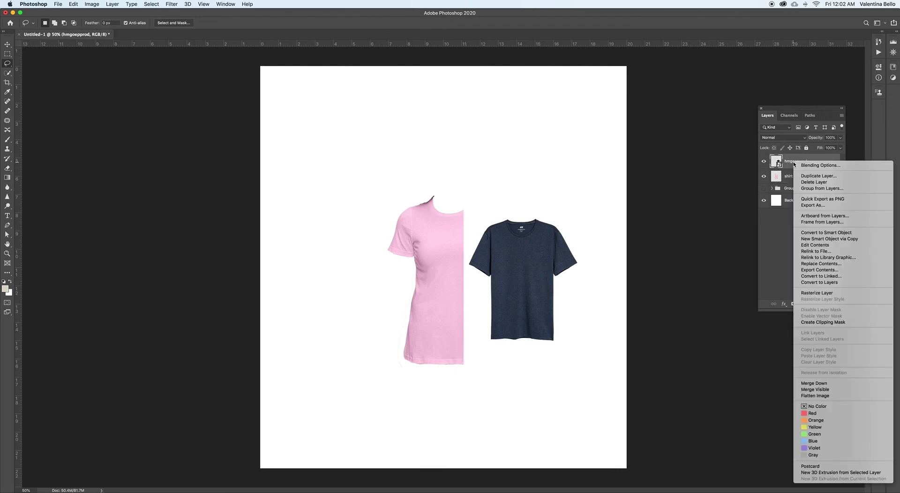
pyautogui.click(815, 294)
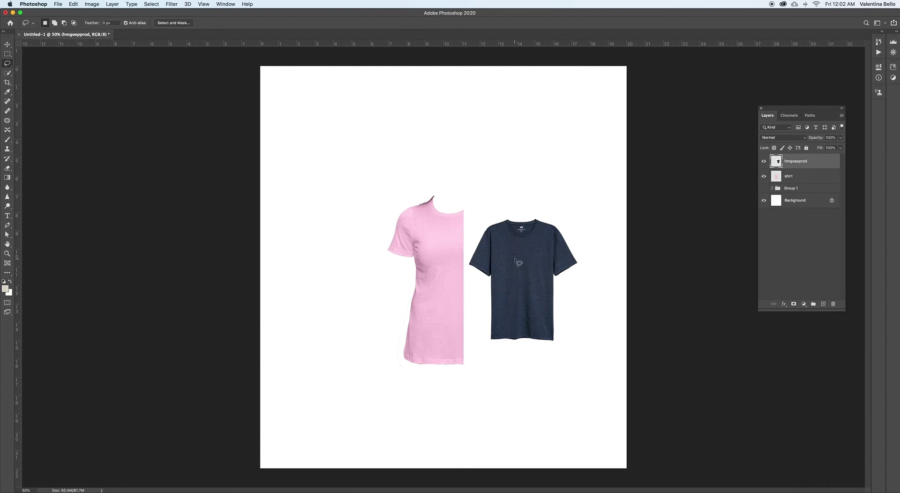
# Move the navy T-shirt onto the pink shirt, scale it to 117%, and lower opacity to about 52%.
pyautogui.press('super+t')
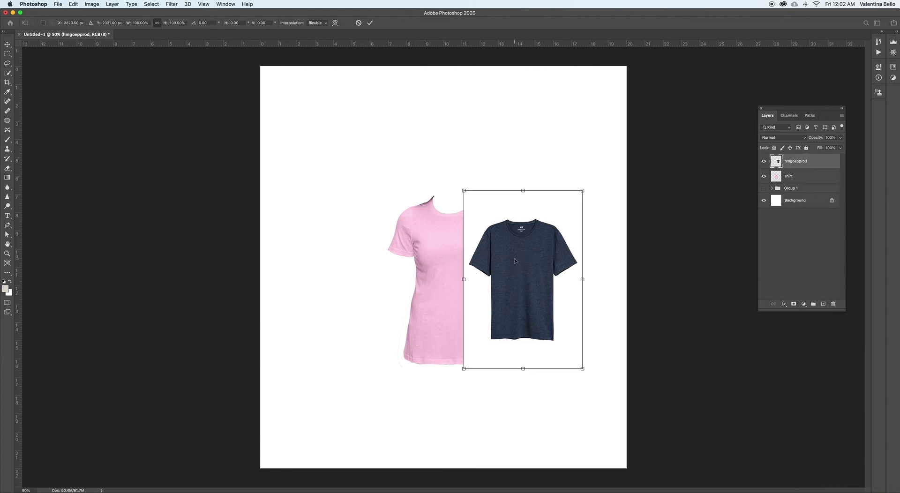
pyautogui.moveTo(517, 264); pyautogui.dragTo(461, 221)
pyautogui.moveTo(408, 326); pyautogui.dragTo(387, 357)
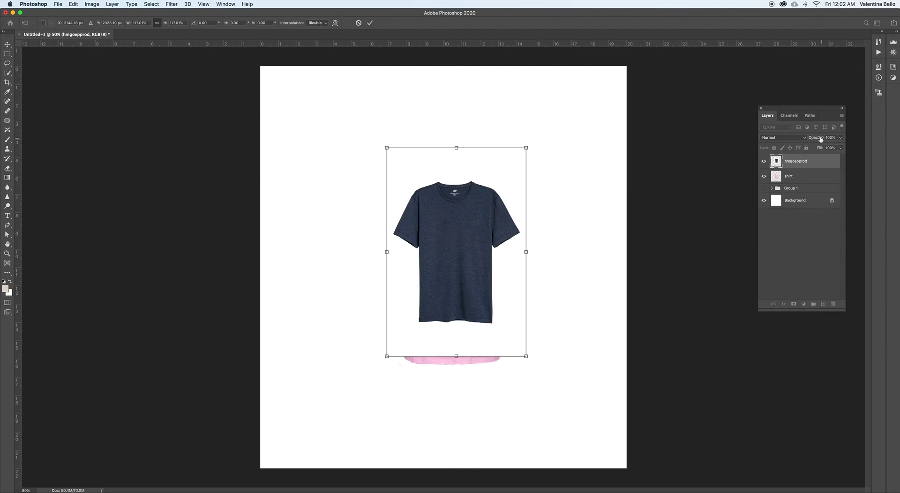
pyautogui.moveTo(821, 139); pyautogui.dragTo(801, 141)
# Zoom in and nudge the navy shirt until its neckline lines up with the pink one.
pyautogui.moveTo(472, 227); pyautogui.dragTo(470, 239)
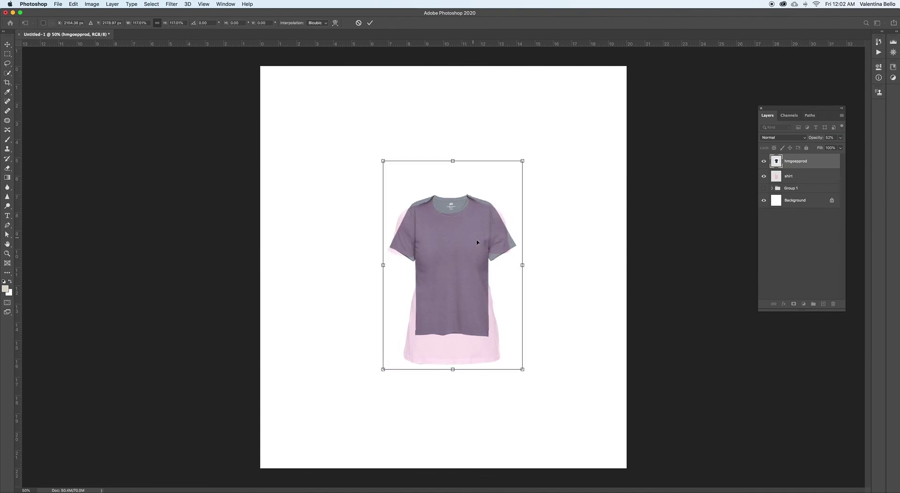
pyautogui.press('super+equal')
pyautogui.press('super+equal')
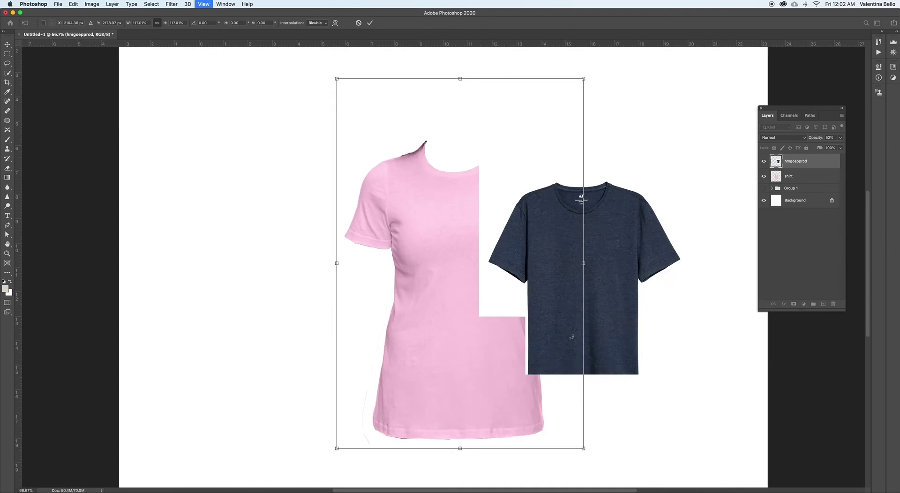
pyautogui.press('super+equal')
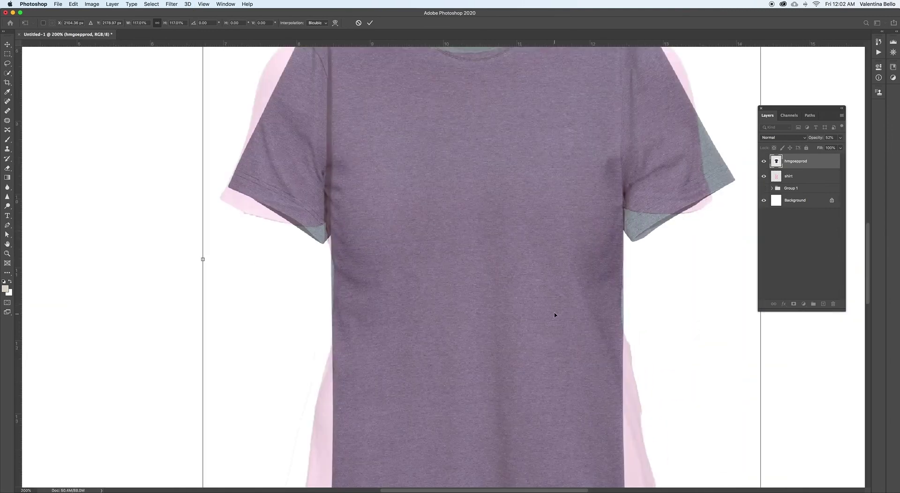
pyautogui.scroll(3, 554, 313)
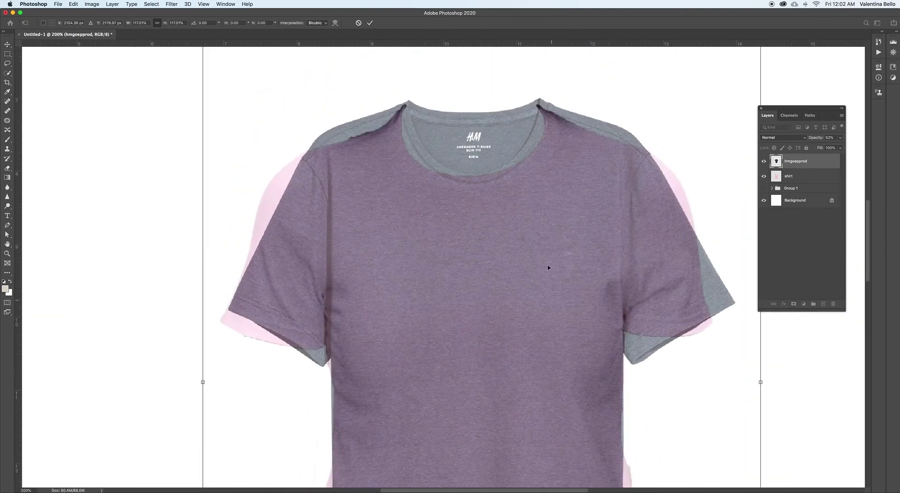
pyautogui.moveTo(531, 197); pyautogui.dragTo(525, 204)
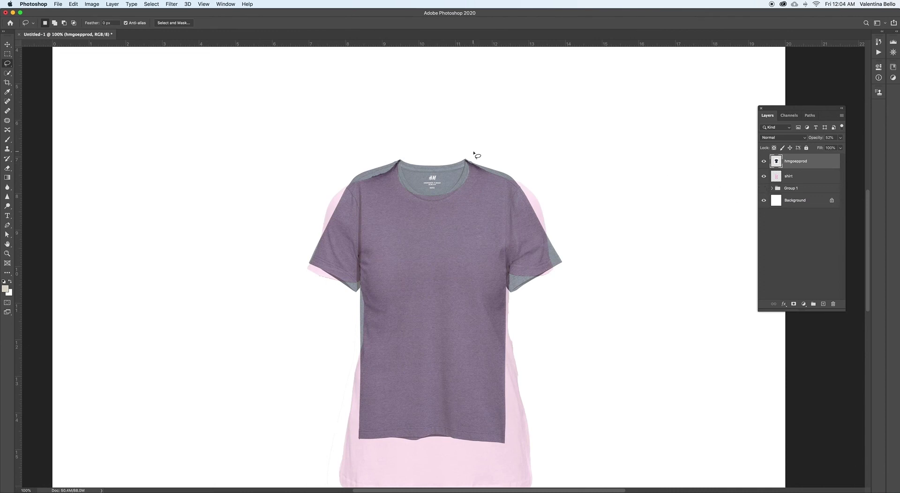
# Lasso and delete all but the navy collar, deselect, and raise its opacity to 84%.
pyautogui.moveTo(476, 151); pyautogui.dragTo(479, 164)
pyautogui.moveTo(393, 188)
pyautogui.mouseDown()
pyautogui.moveTo(393, 156)
pyautogui.moveTo(350, 159)
pyautogui.moveTo(313, 190)
pyautogui.moveTo(278, 273)
pyautogui.moveTo(255, 341)
pyautogui.moveTo(263, 446)
pyautogui.moveTo(279, 475)
pyautogui.moveTo(620, 439)
pyautogui.moveTo(633, 342)
pyautogui.moveTo(591, 226)
pyautogui.moveTo(554, 180)
pyautogui.moveTo(476, 153)
pyautogui.mouseUp()
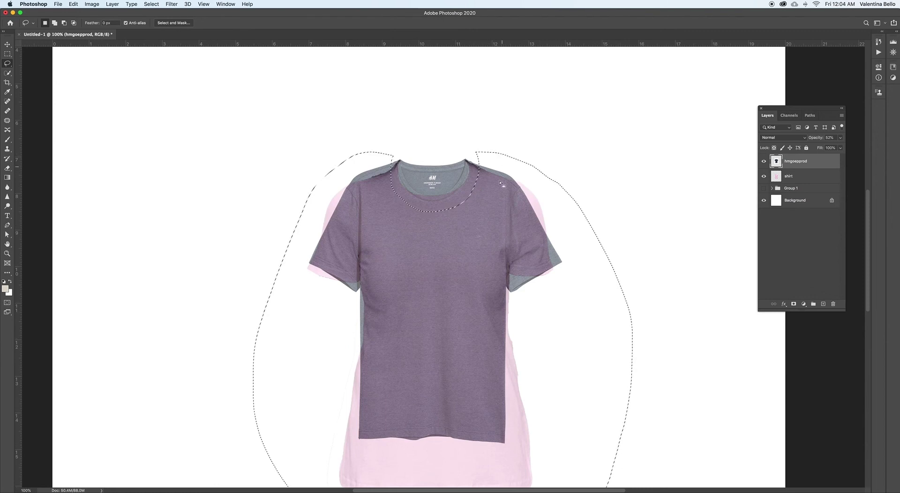
pyautogui.press('Delete')
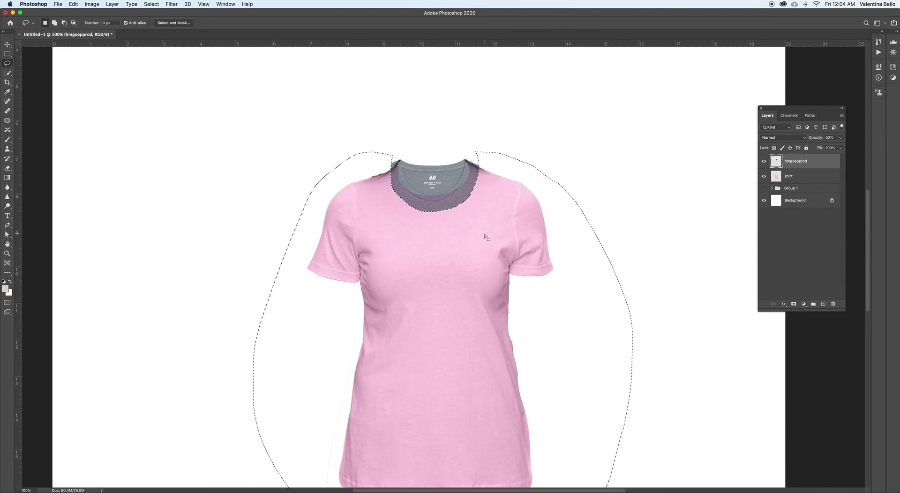
pyautogui.press('super+d')
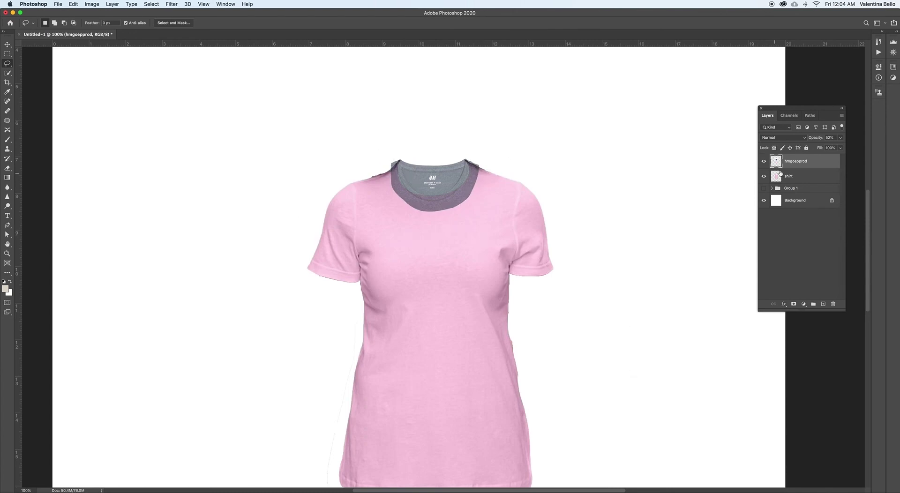
pyautogui.moveTo(816, 140); pyautogui.dragTo(831, 138)
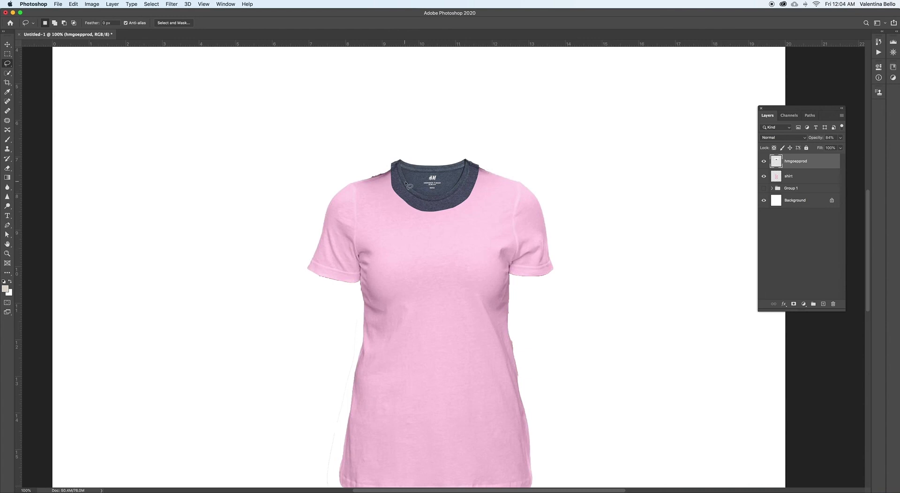
# Drop the navy collar piece to 50% opacity, zoom in on the collar, and apply the warp.
pyautogui.moveTo(817, 139); pyautogui.dragTo(806, 140)
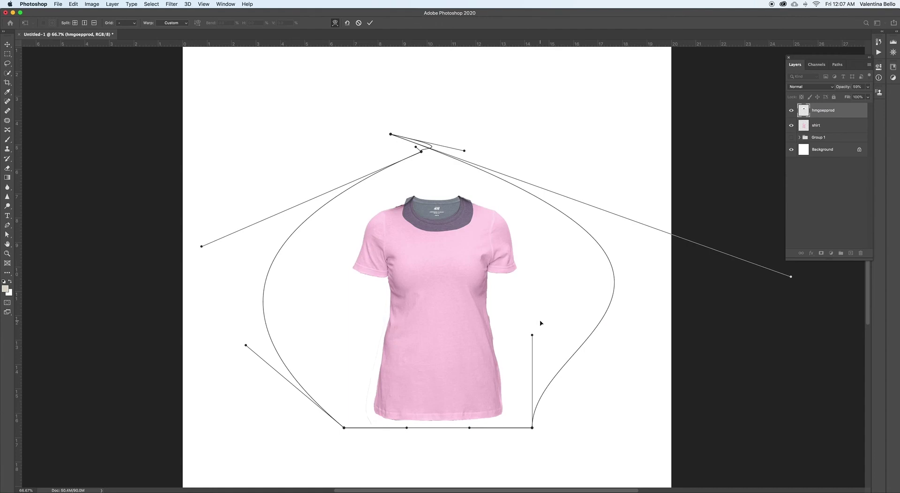
pyautogui.press('super+equal')
pyautogui.press('super+equal')
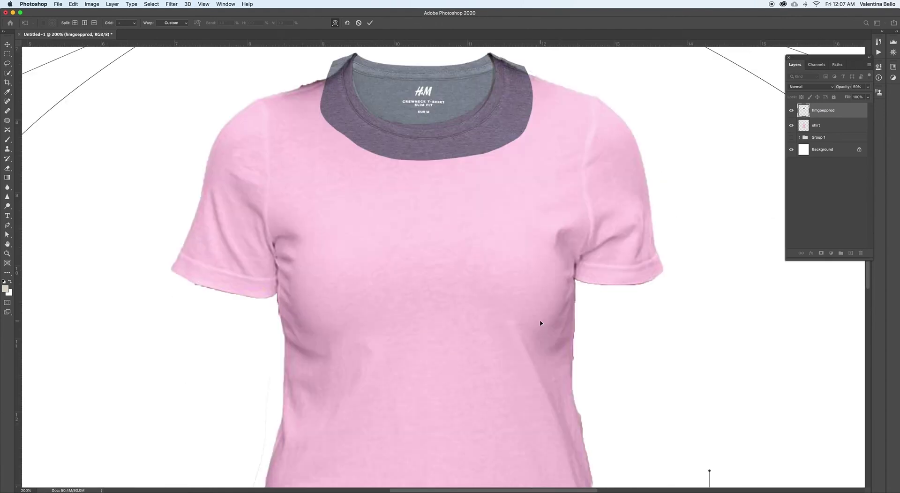
pyautogui.scroll(3, 541, 323)
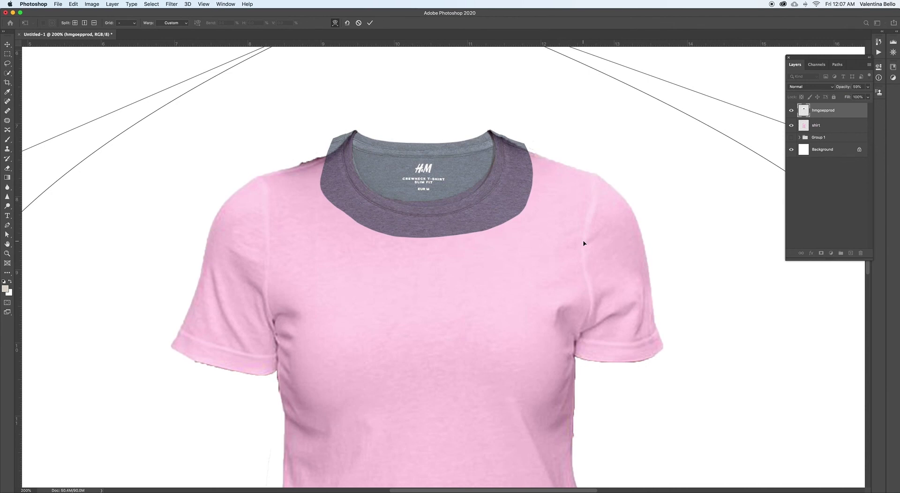
pyautogui.press('l')
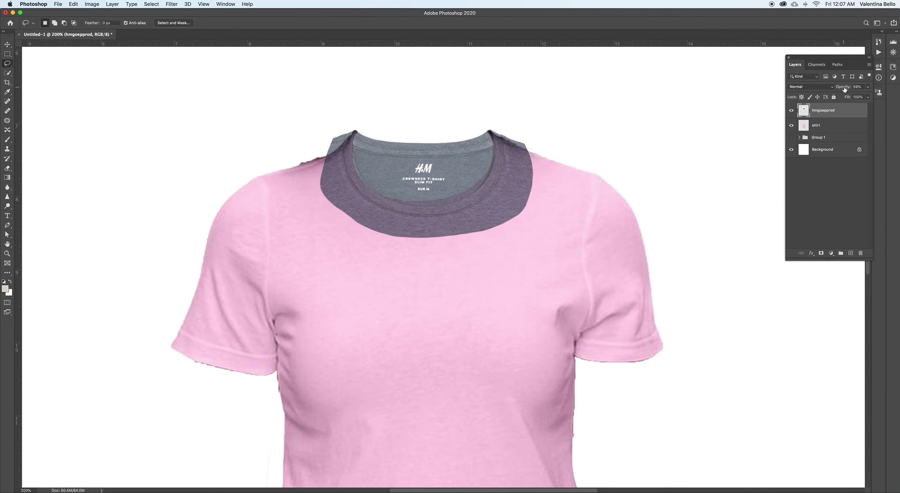
# Set the navy layer to 100% opacity, move it below the shirt layer, and lasso the stray left-collar edge.
pyautogui.moveTo(845, 89); pyautogui.dragTo(865, 88)
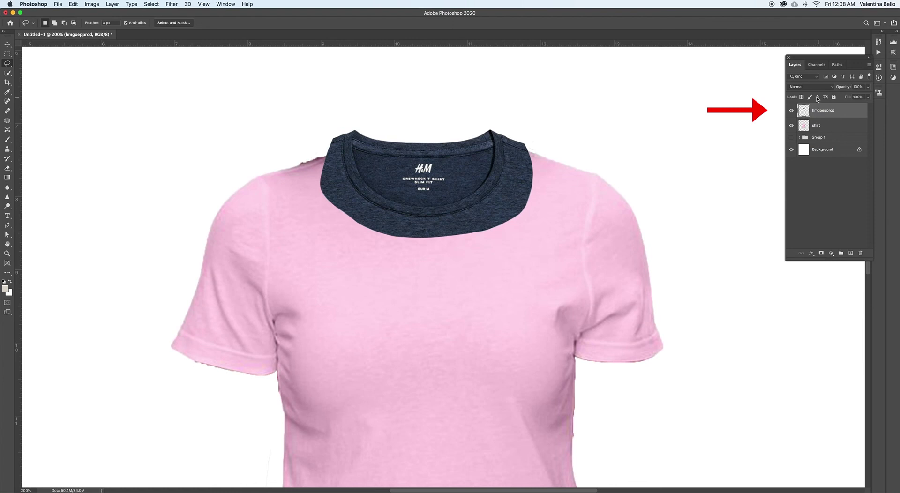
pyautogui.moveTo(814, 111); pyautogui.dragTo(817, 131)
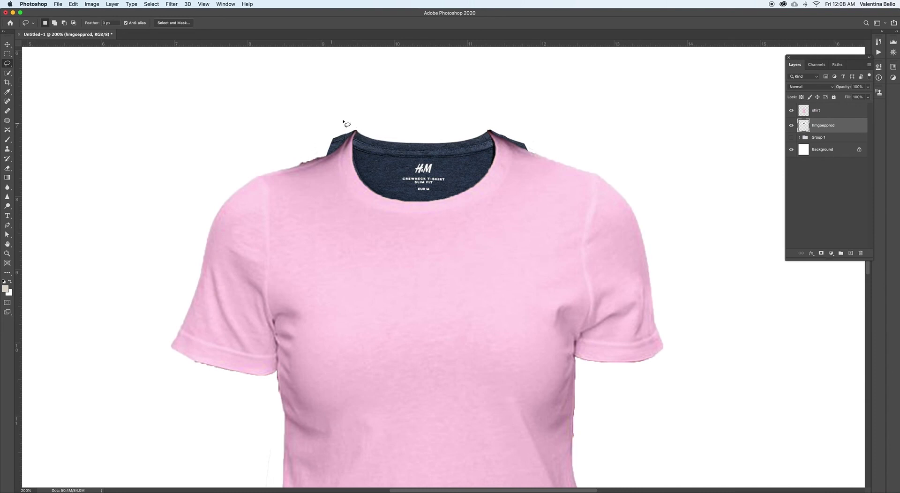
pyautogui.moveTo(357, 131)
pyautogui.mouseDown()
pyautogui.moveTo(314, 154)
pyautogui.moveTo(329, 99)
pyautogui.mouseUp()
# Delete the navy sticking out at the right shoulder, deselect, and zoom out to 100%.
pyautogui.click(370, 179)
pyautogui.moveTo(544, 156)
pyautogui.mouseDown()
pyautogui.moveTo(494, 135)
pyautogui.moveTo(558, 147)
pyautogui.mouseUp()
pyautogui.press('Delete')
pyautogui.hotkey('ctrl', 'd')
pyautogui.press('super+minus')
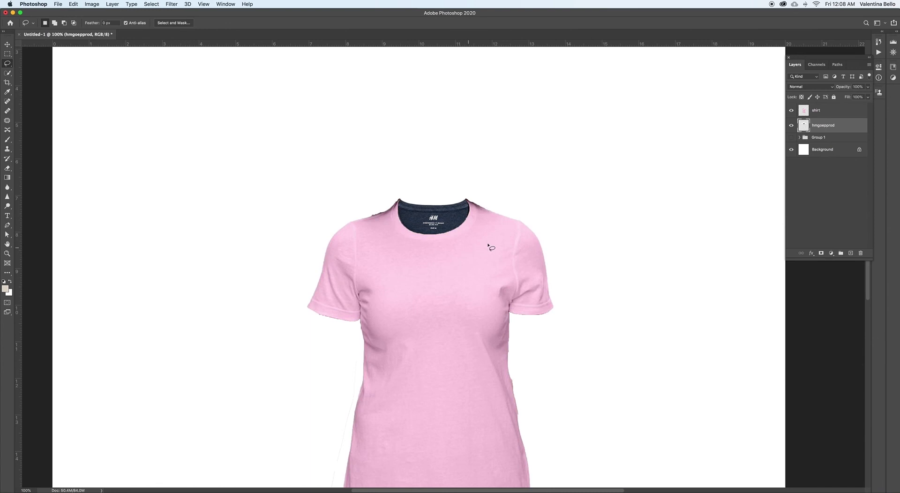
# Zoom out to view the whole pink T-shirt.
pyautogui.press('super+minus')
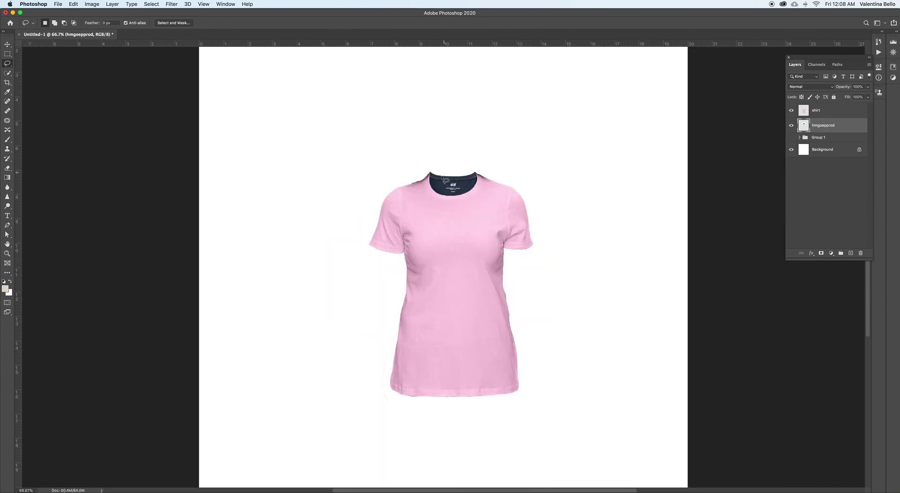